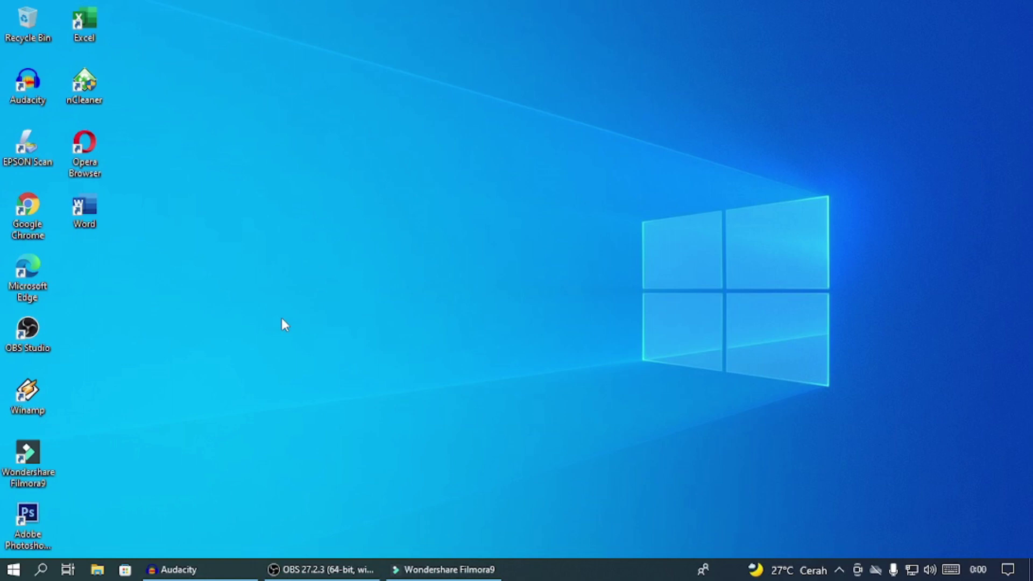
Step: Switch to Wondershare Filmora9, place the Green sample colour at the start of video track 1 and extend it to 00:00:11:16
{"action": "left_click", "coordinate": [444, 569]}
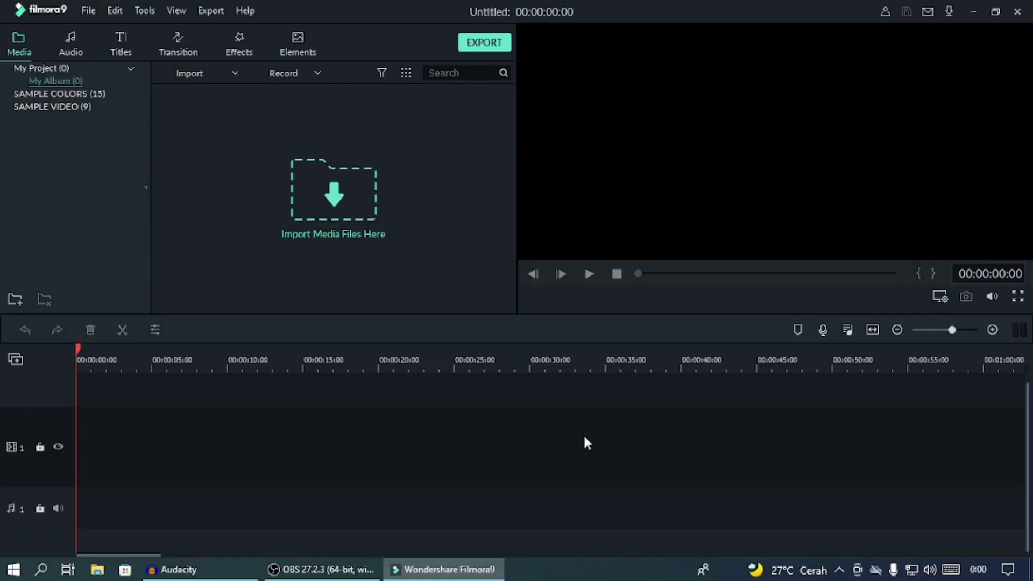
{"action": "left_click", "coordinate": [81, 95]}
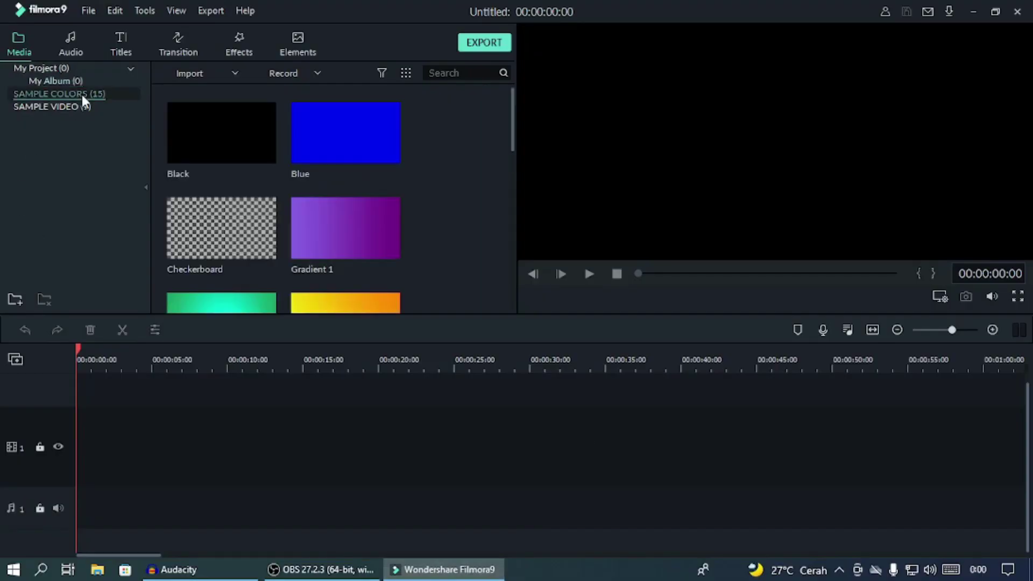
{"action": "scroll", "coordinate": [334, 177], "scroll_direction": "down", "scroll_amount": 5}
{"action": "left_click_drag", "start_coordinate": [247, 390], "coordinate": [99, 468]}
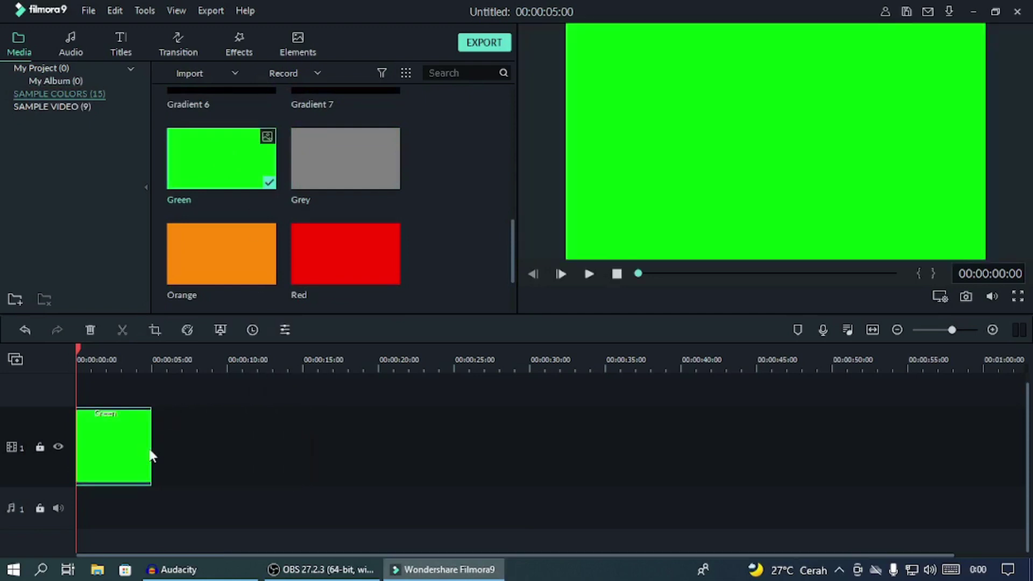
{"action": "left_click_drag", "start_coordinate": [154, 443], "coordinate": [253, 436]}
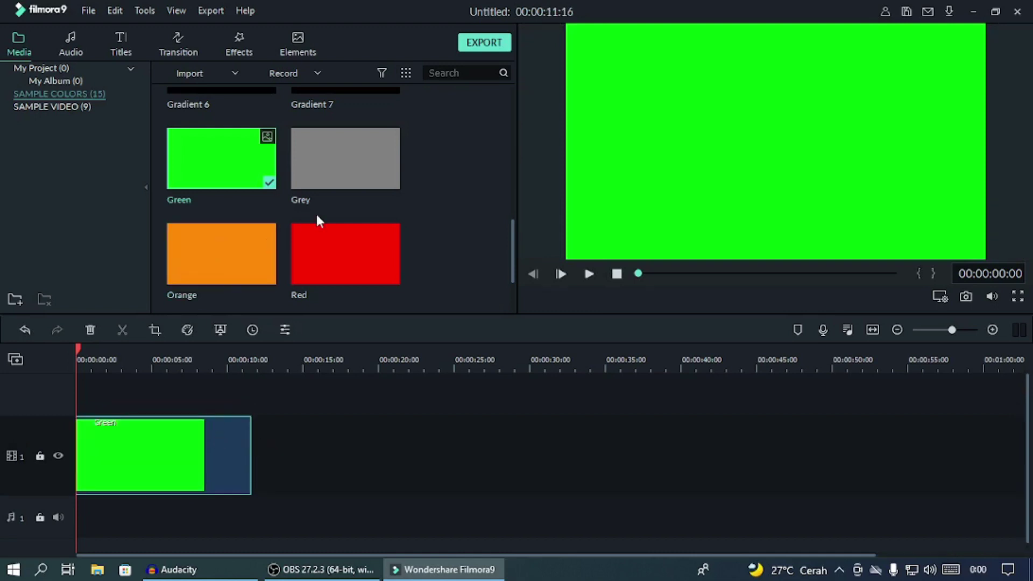
Step: Add the Credit 2 title above the start of the green clip and replace its text with a circle shape
{"action": "left_click", "coordinate": [120, 43]}
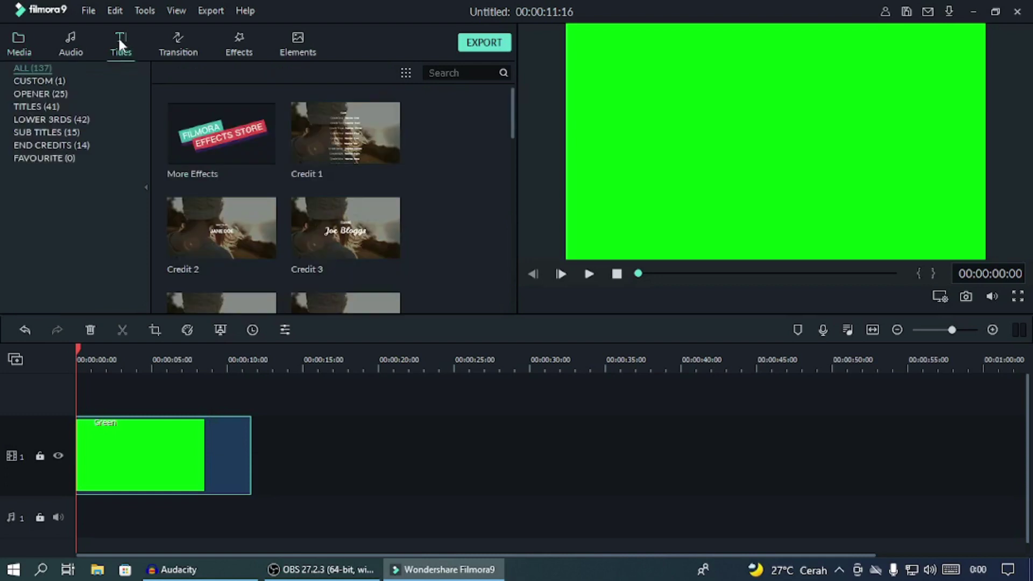
{"action": "left_click_drag", "start_coordinate": [249, 251], "coordinate": [86, 401]}
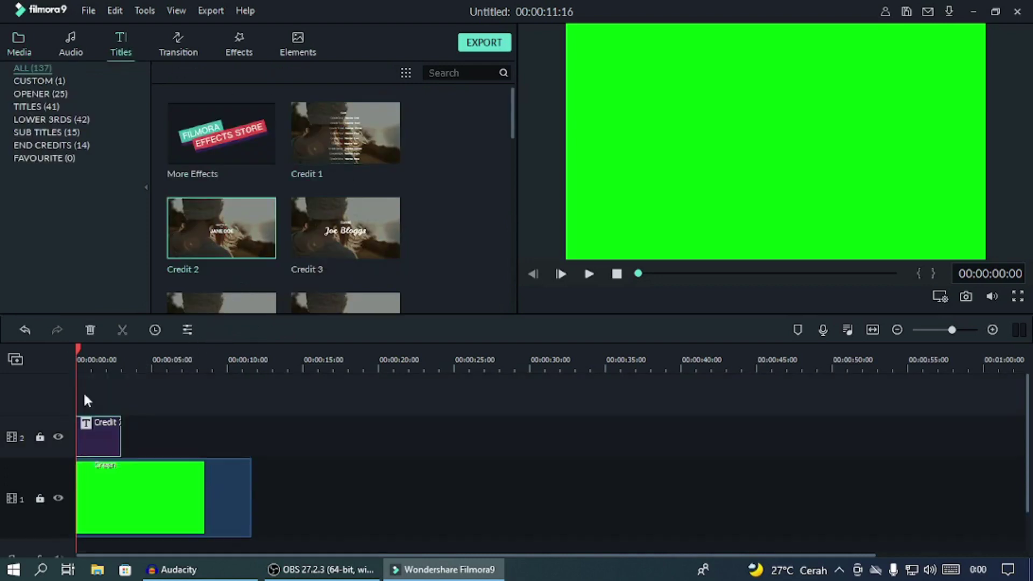
{"action": "double_click", "coordinate": [107, 431]}
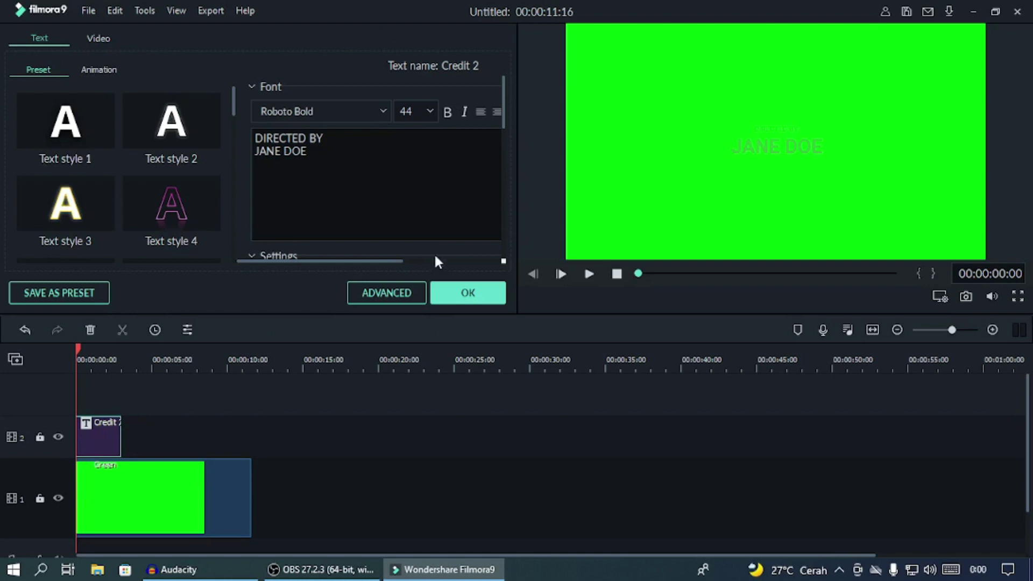
{"action": "left_click", "coordinate": [389, 293]}
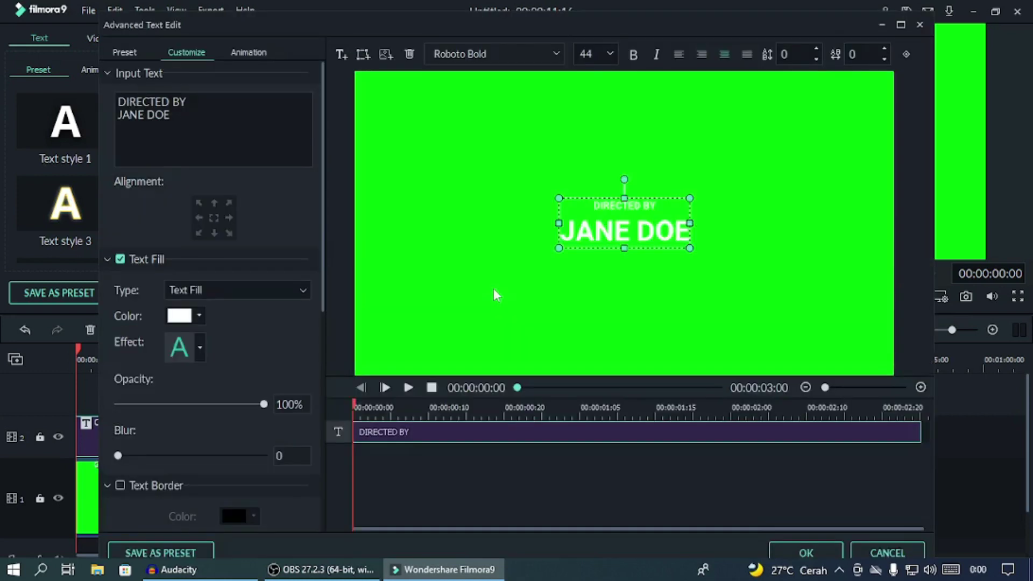
{"action": "left_click", "coordinate": [407, 54]}
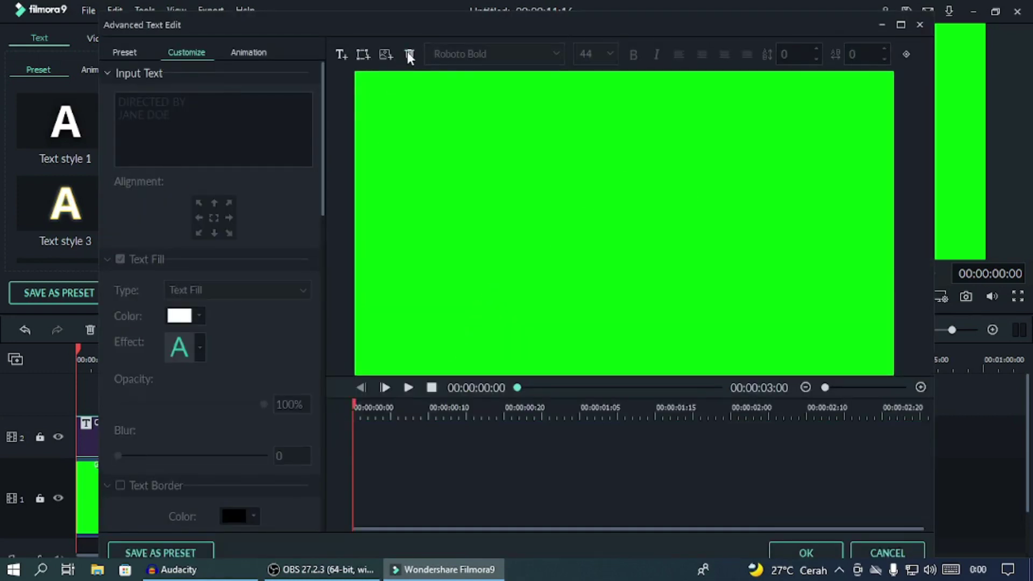
{"action": "left_click", "coordinate": [363, 56]}
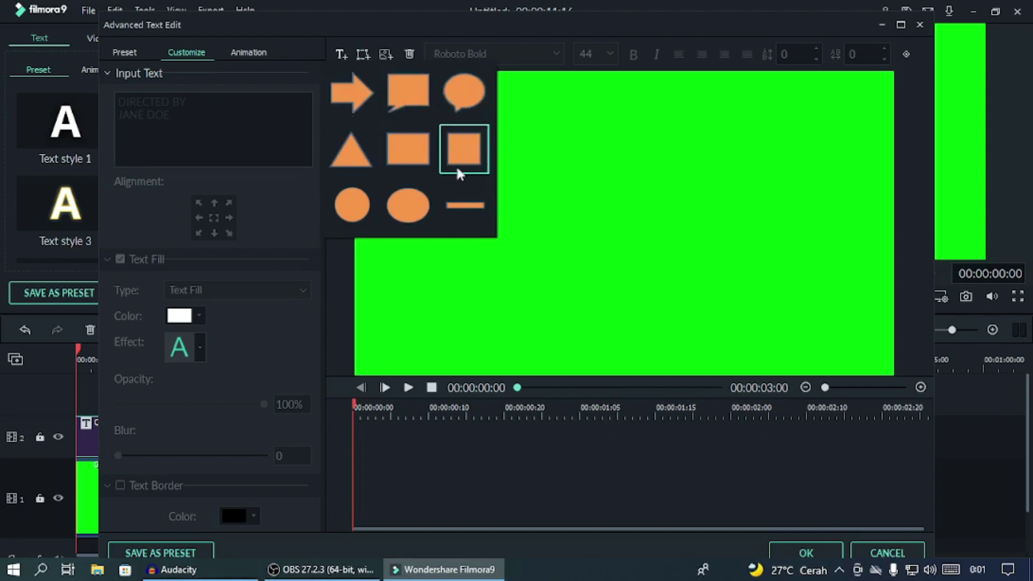
{"action": "left_click", "coordinate": [361, 199]}
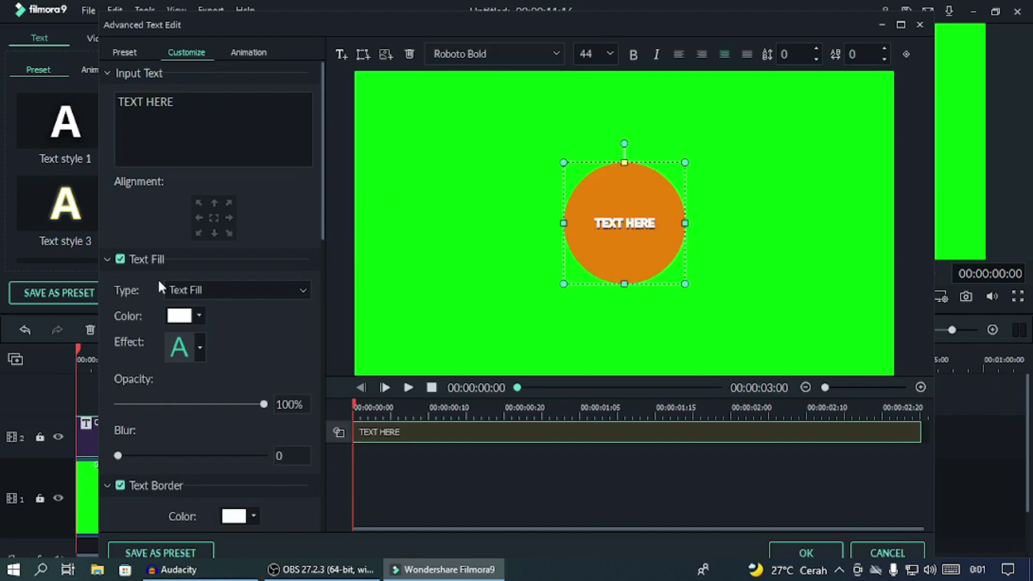
Step: Turn off the circle's text fill, text border, text shadow and shape fill
{"action": "left_click", "coordinate": [119, 259]}
{"action": "scroll", "coordinate": [167, 235], "scroll_direction": "down", "scroll_amount": 4}
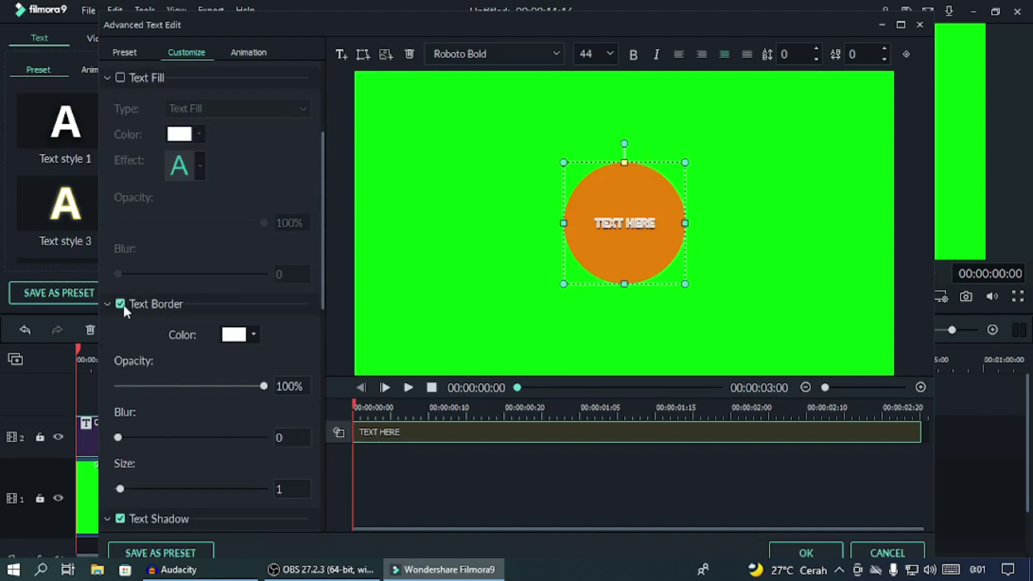
{"action": "left_click", "coordinate": [121, 303]}
{"action": "scroll", "coordinate": [225, 264], "scroll_direction": "down", "scroll_amount": 5}
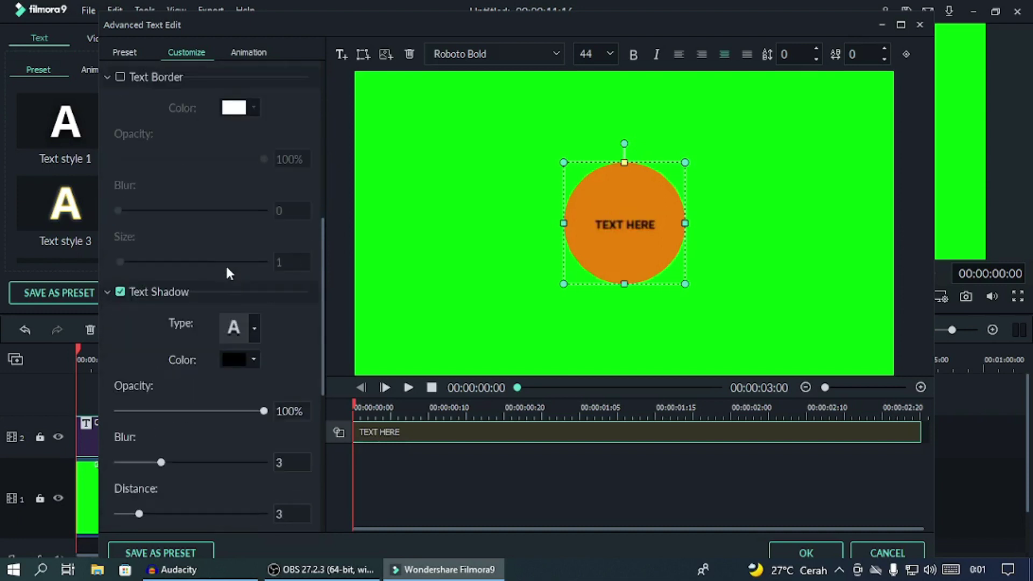
{"action": "left_click", "coordinate": [120, 292]}
{"action": "scroll", "coordinate": [204, 254], "scroll_direction": "down", "scroll_amount": 5}
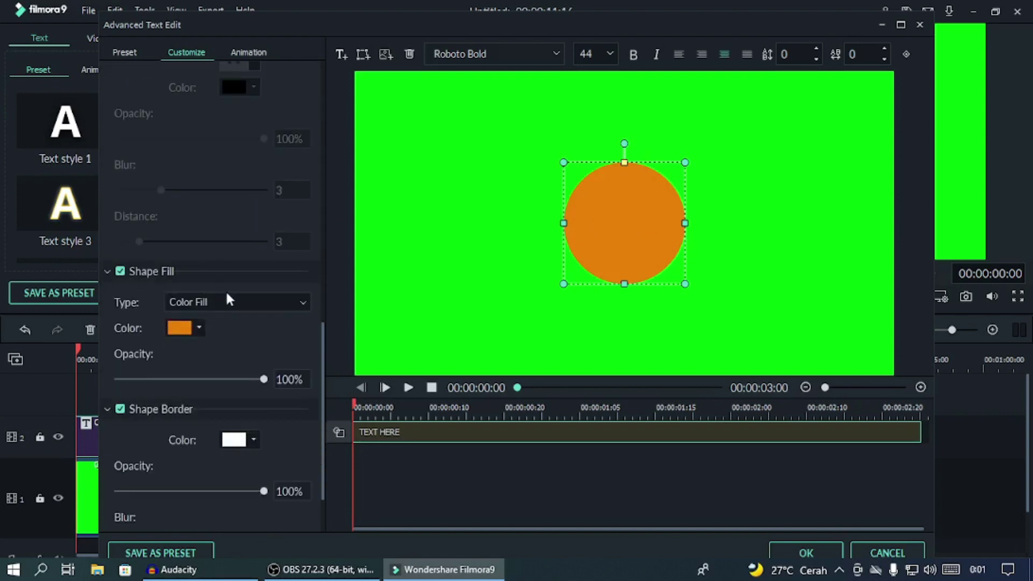
{"action": "left_click", "coordinate": [120, 271]}
{"action": "scroll", "coordinate": [153, 366], "scroll_direction": "down", "scroll_amount": 2}
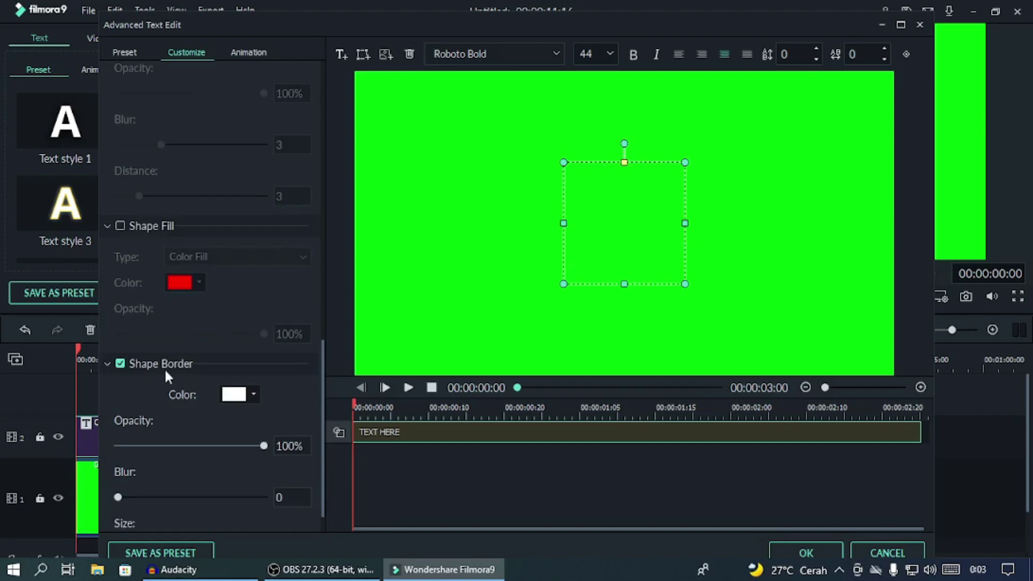
Step: Set the circle's shape border to red with a size of 17 and apply the advanced text edits
{"action": "left_click", "coordinate": [255, 396]}
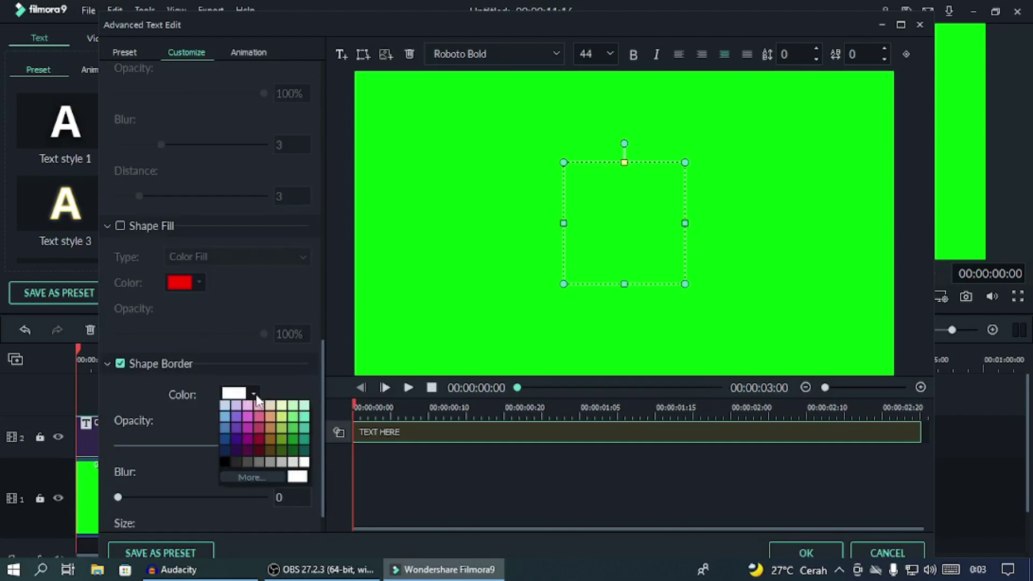
{"action": "left_click", "coordinate": [253, 476]}
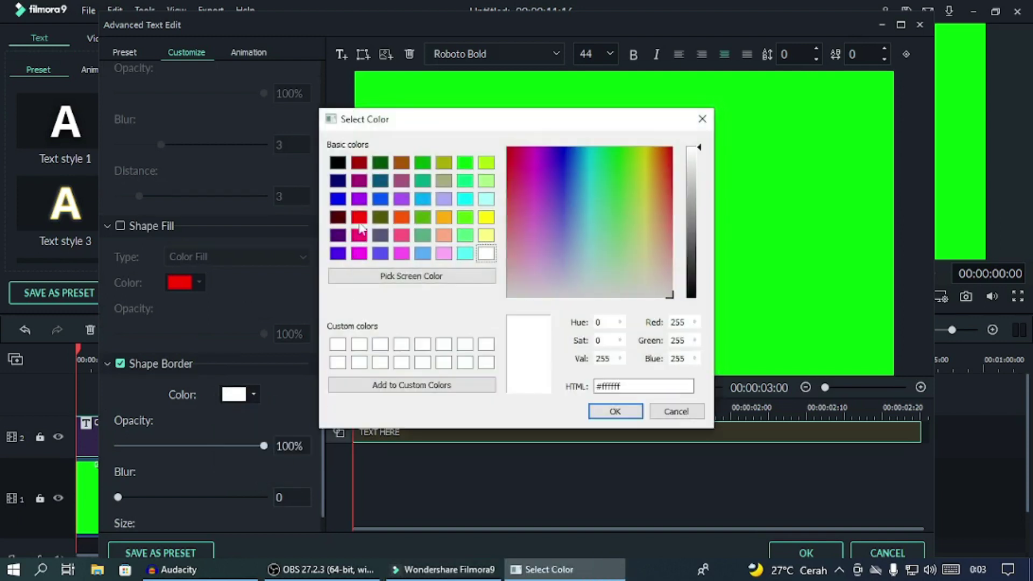
{"action": "left_click", "coordinate": [615, 411]}
{"action": "scroll", "coordinate": [315, 315], "scroll_direction": "down", "scroll_amount": 1}
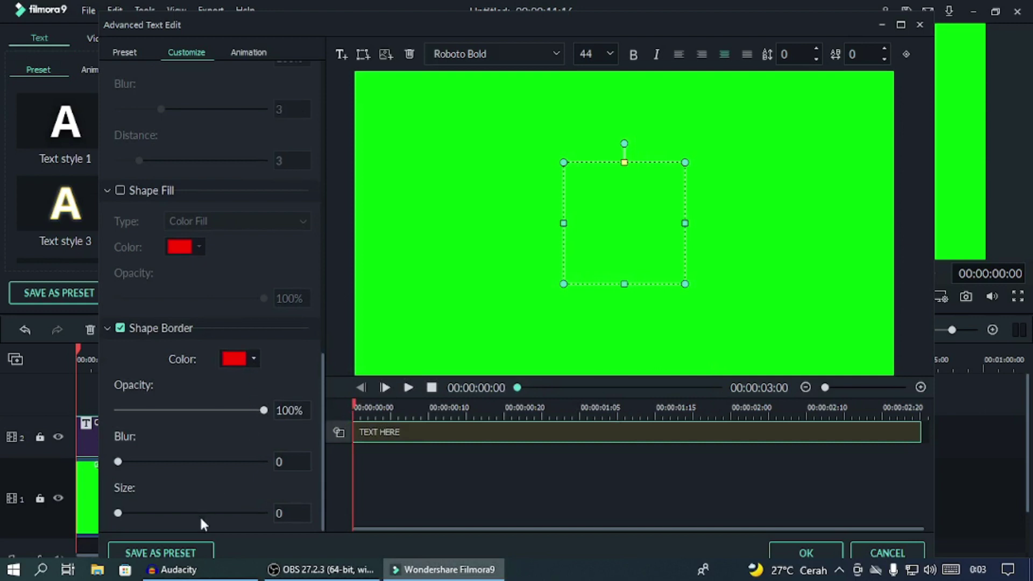
{"action": "mouse_move", "coordinate": [285, 513]}
{"action": "left_mouse_down"}
{"action": "mouse_move", "coordinate": [328, 513]}
{"action": "mouse_move", "coordinate": [288, 509]}
{"action": "left_mouse_up"}
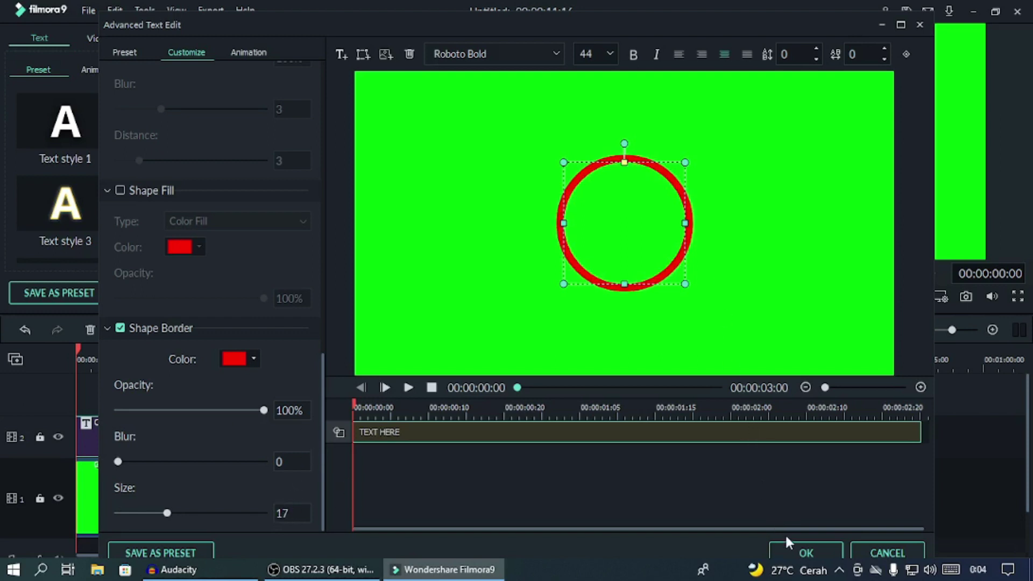
{"action": "left_click", "coordinate": [789, 551]}
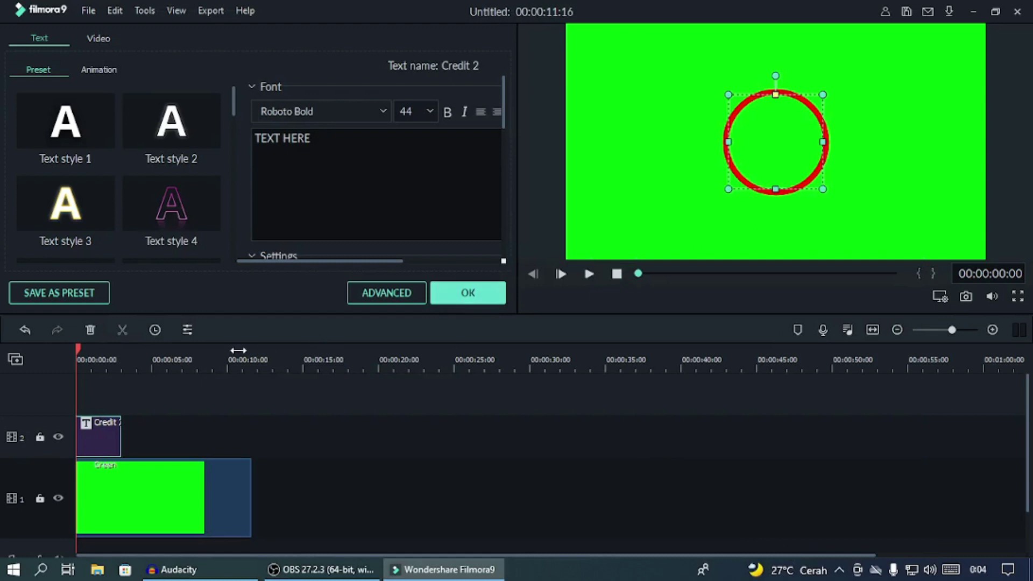
Step: Centre the circle in the frame, save it as a preset named Lingkaran and show the custom titles
{"action": "mouse_move", "coordinate": [767, 141]}
{"action": "left_mouse_down"}
{"action": "mouse_move", "coordinate": [783, 105]}
{"action": "mouse_move", "coordinate": [767, 133]}
{"action": "left_mouse_up"}
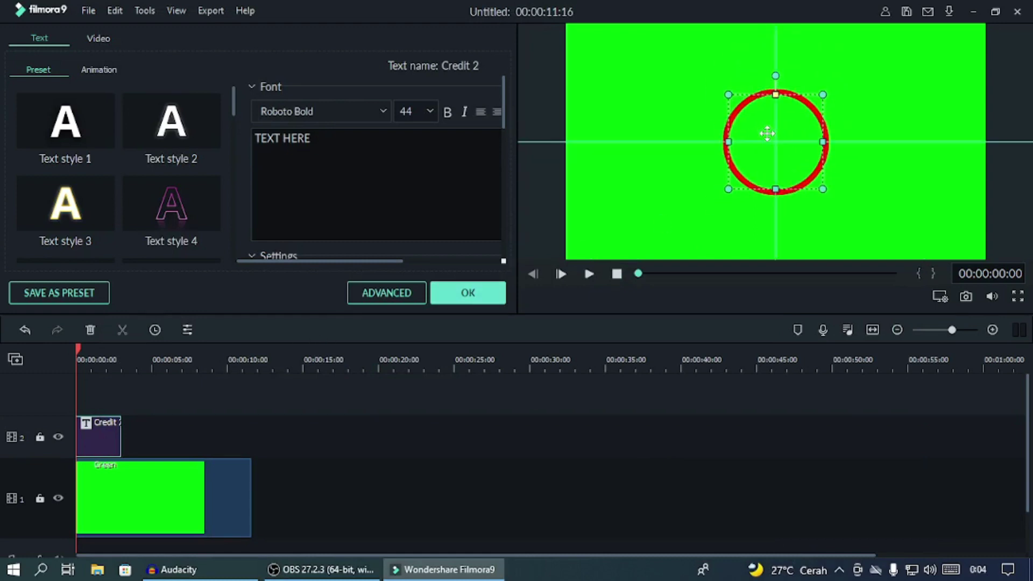
{"action": "left_click", "coordinate": [72, 295]}
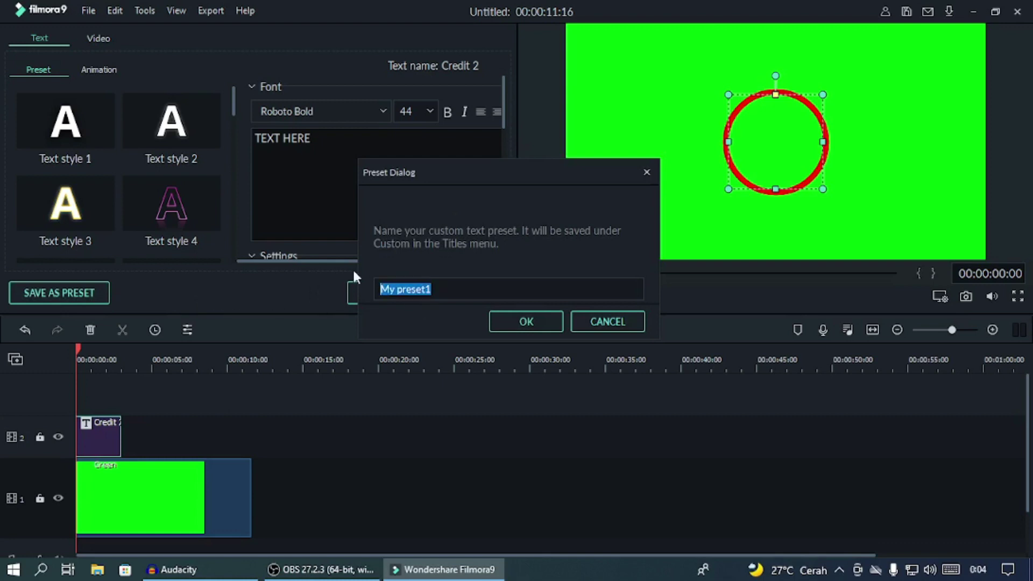
{"action": "type", "text": "Lingkaran"}
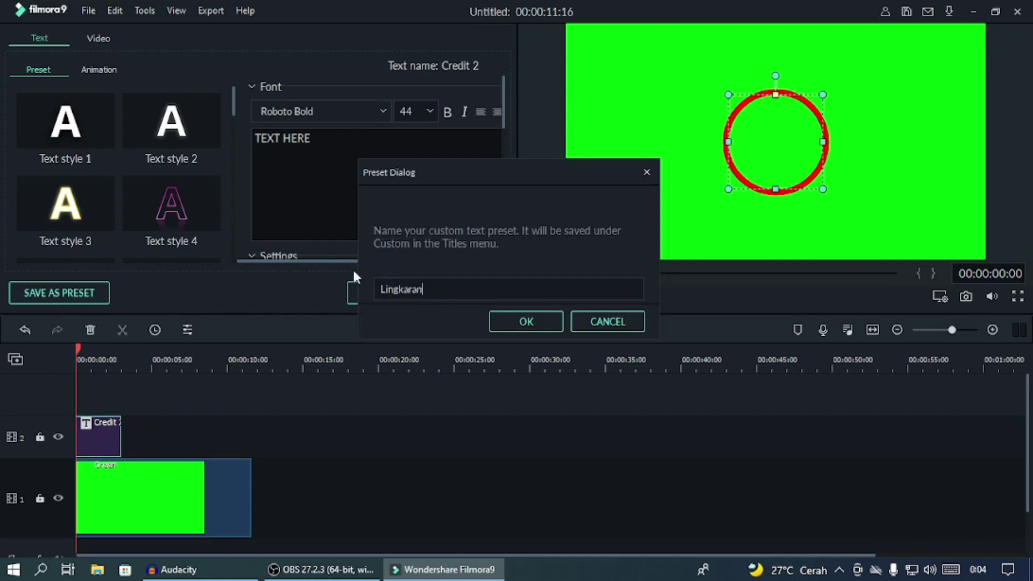
{"action": "left_click", "coordinate": [531, 321]}
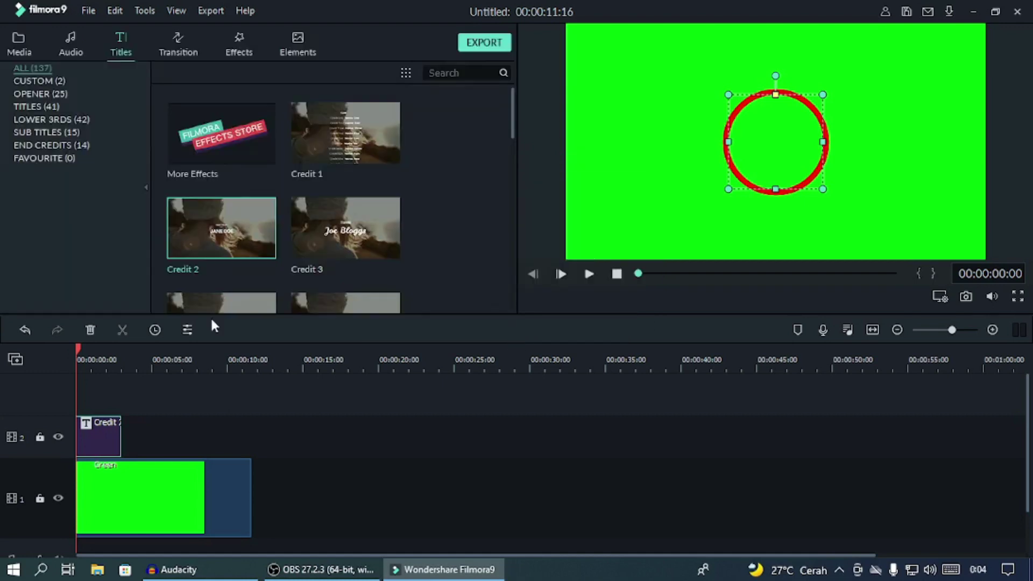
{"action": "left_click", "coordinate": [37, 79]}
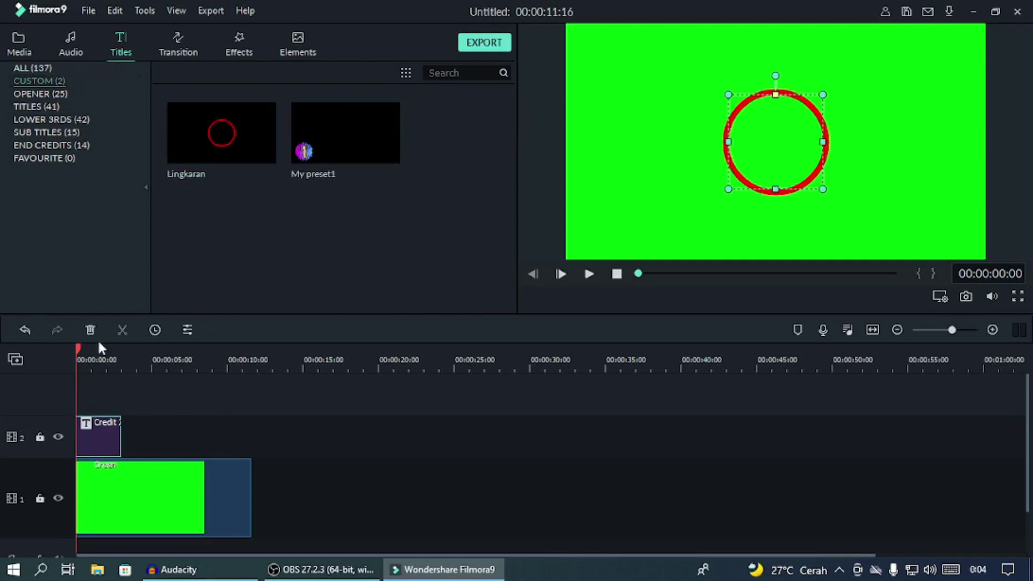
Step: Add another Credit 2 title on track 2 just after the circle title and move the playhead to 00:00:06:06
{"action": "left_click", "coordinate": [127, 326]}
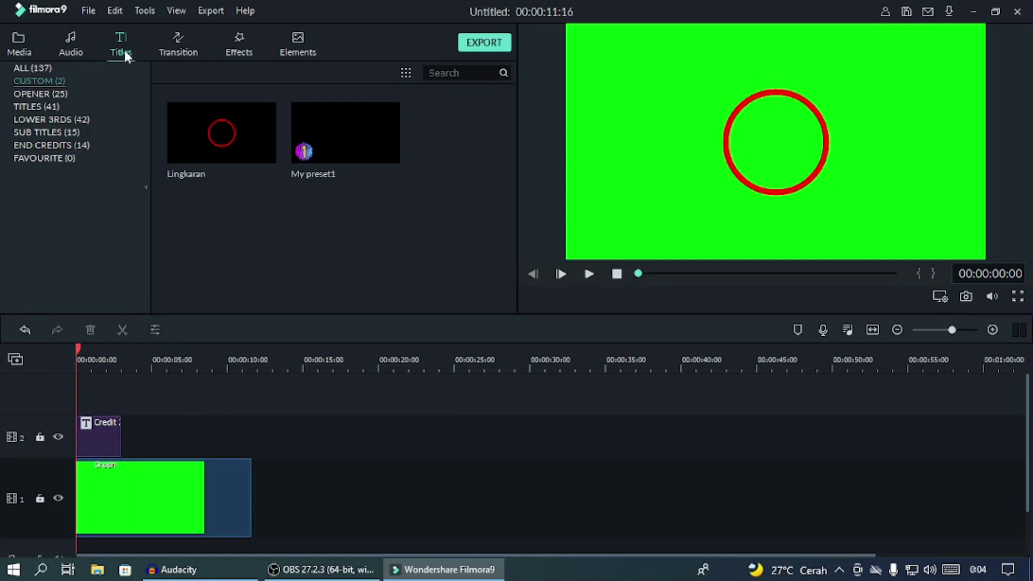
{"action": "left_click", "coordinate": [35, 68]}
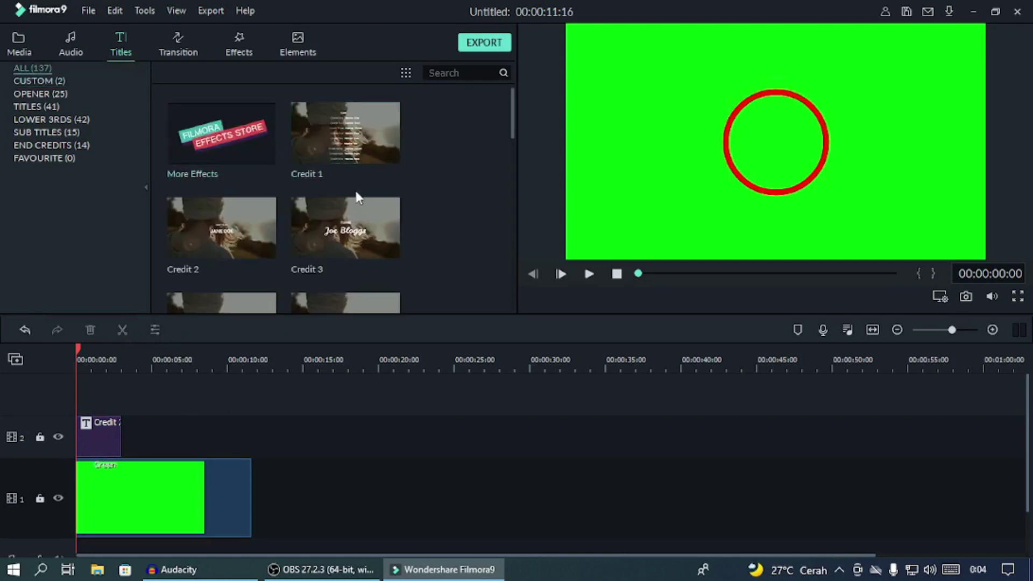
{"action": "left_click_drag", "start_coordinate": [233, 235], "coordinate": [129, 429]}
{"action": "left_click", "coordinate": [170, 370]}
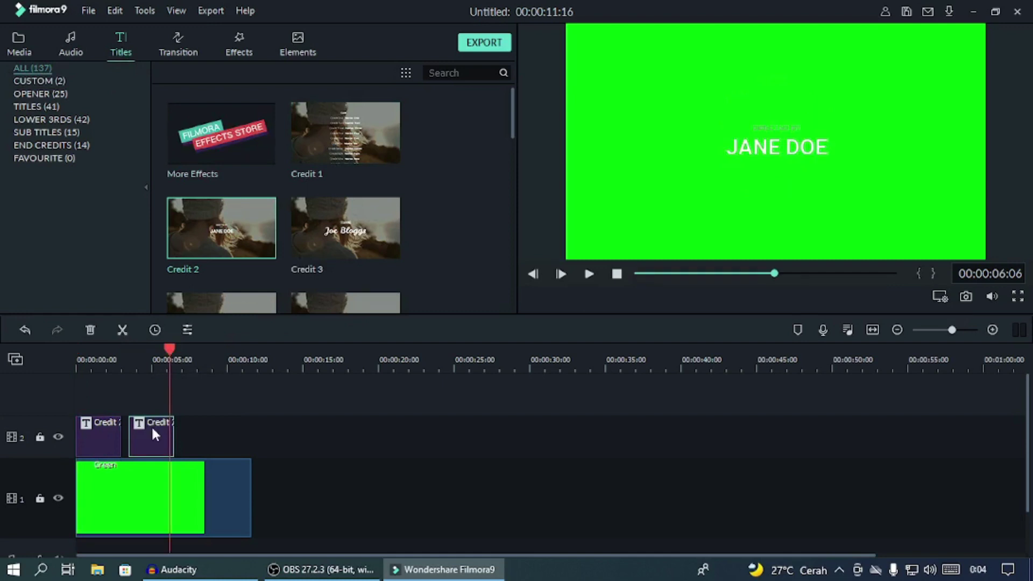
Step: Replace the second title's text with a square shape using advanced text editing and apply it
{"action": "double_click", "coordinate": [152, 429]}
{"action": "left_click", "coordinate": [383, 291]}
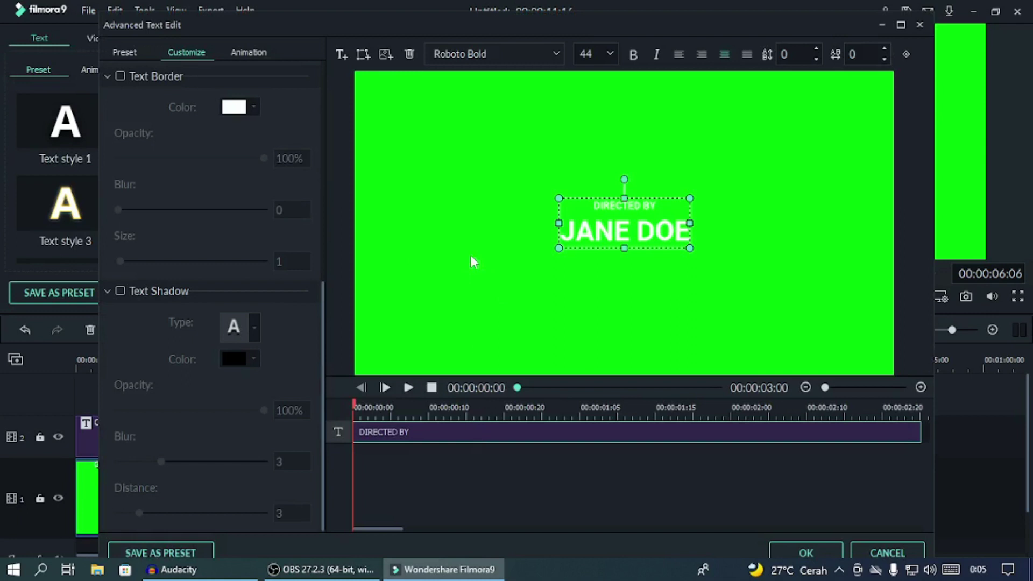
{"action": "left_click", "coordinate": [408, 55]}
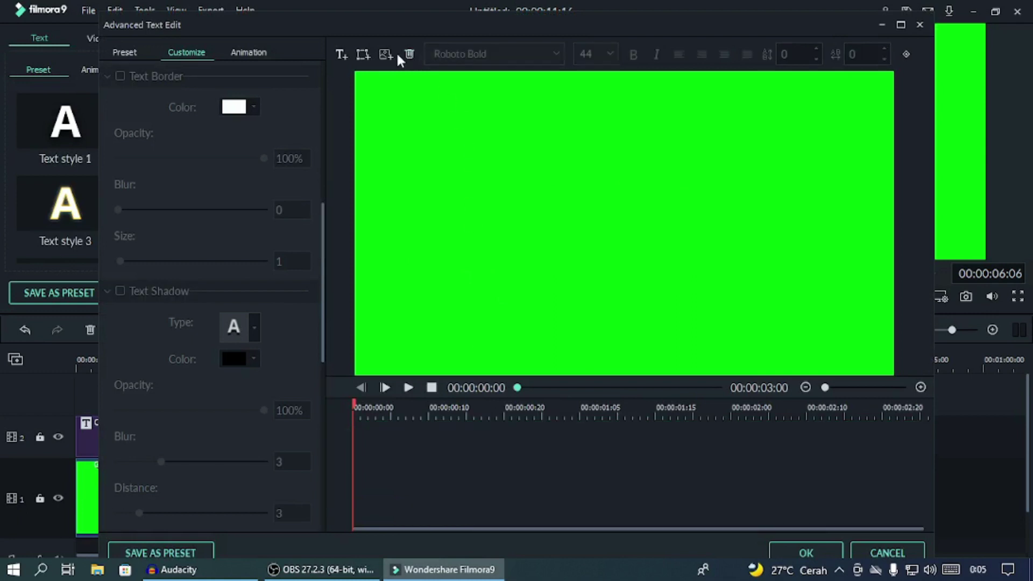
{"action": "left_click", "coordinate": [361, 54]}
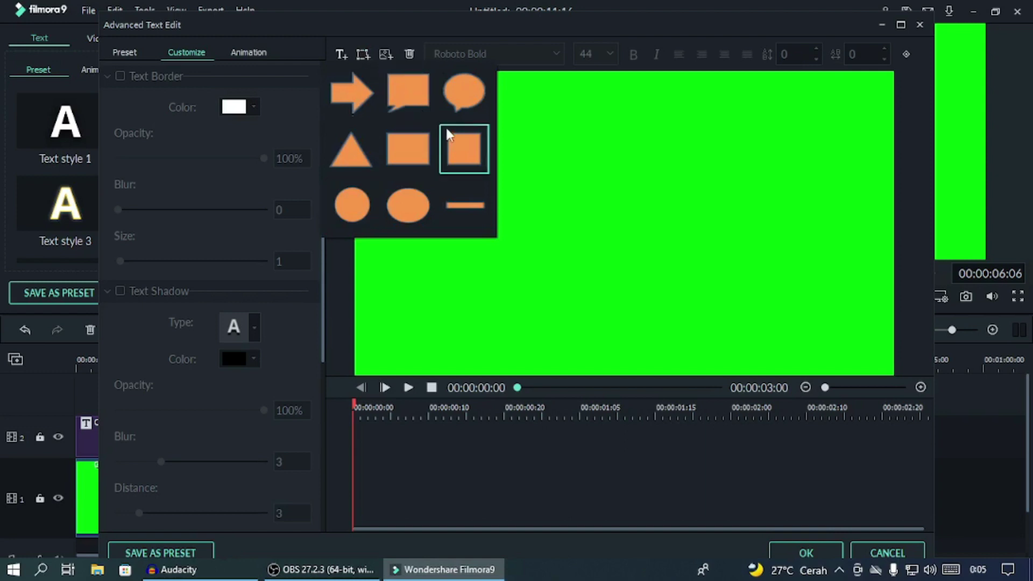
{"action": "left_click", "coordinate": [465, 150]}
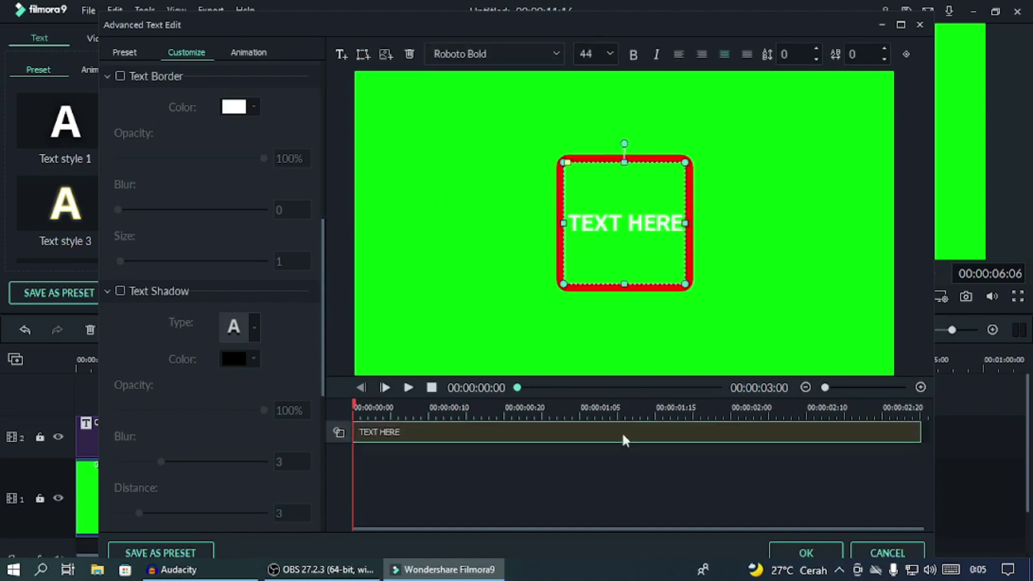
{"action": "left_click", "coordinate": [805, 553]}
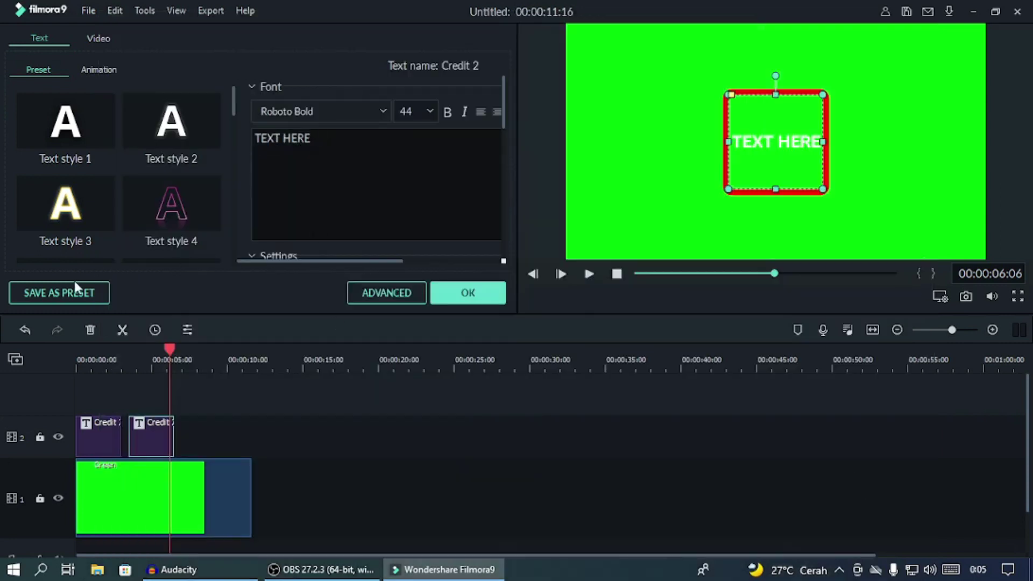
Step: Save the square title as a custom preset named Kotak and finish editing the title
{"action": "left_click", "coordinate": [57, 288]}
{"action": "key", "text": "ctrl+a"}
{"action": "type", "text": "Kota"}
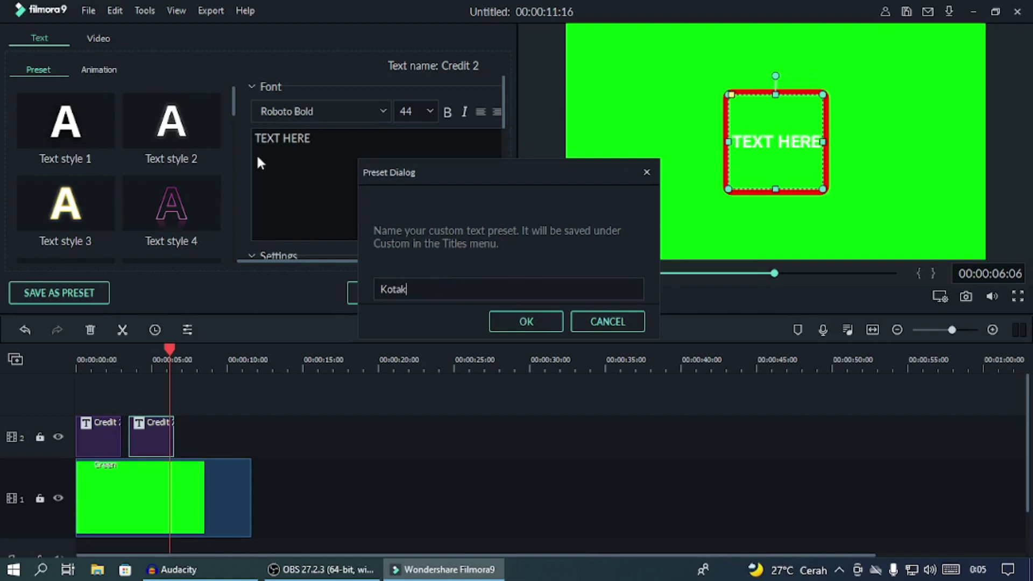
{"action": "left_click", "coordinate": [527, 321]}
{"action": "left_click", "coordinate": [477, 290]}
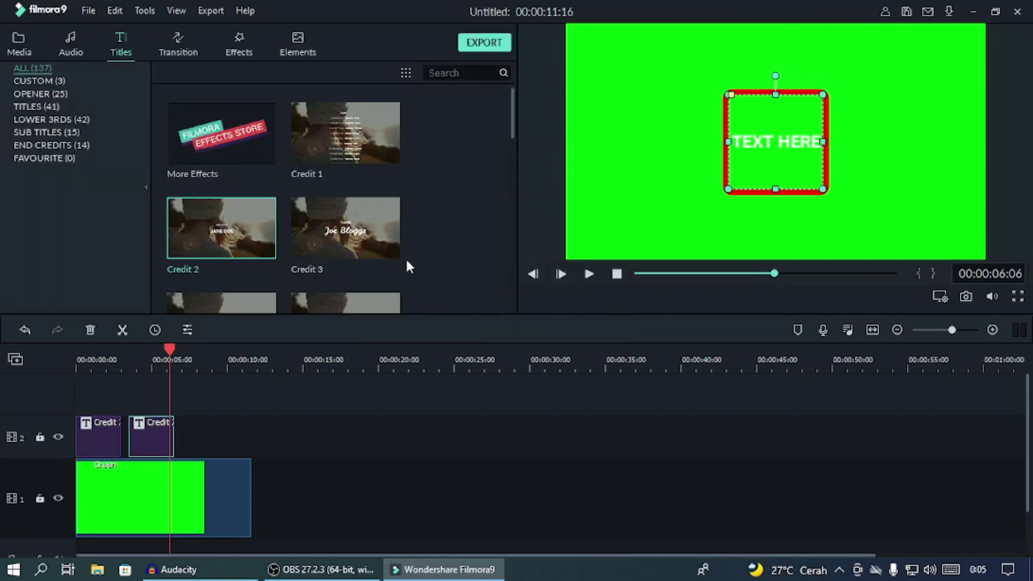
Step: Add another Credit 2 title on track 2 after the square title, move the playhead to 00:00:09:01 and open the title for editing
{"action": "left_click_drag", "start_coordinate": [261, 229], "coordinate": [186, 430]}
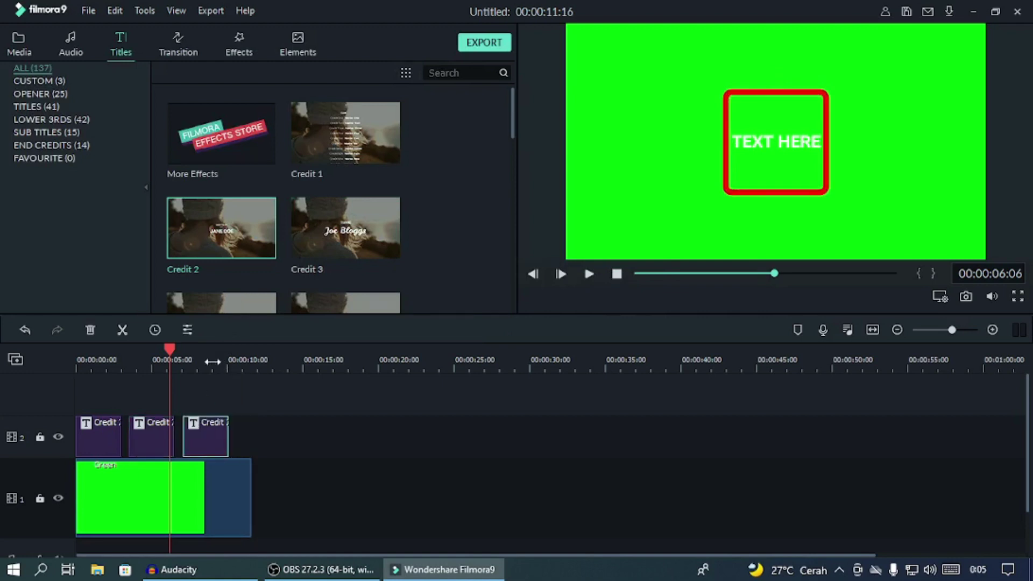
{"action": "left_click", "coordinate": [209, 404]}
{"action": "double_click", "coordinate": [204, 437]}
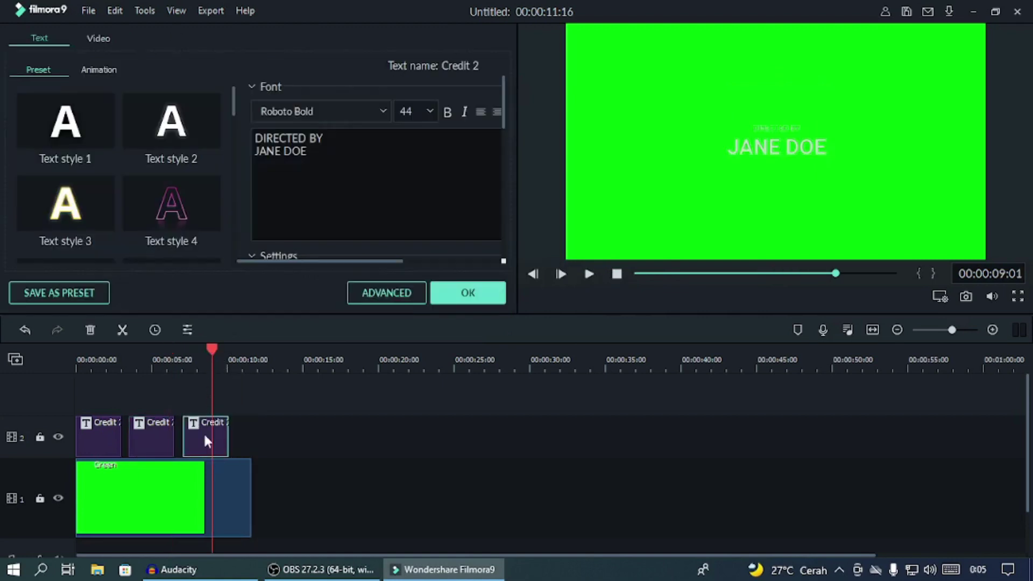
Step: Replace the third title's text with an arrow shape using advanced text editing and lengthen the arrow at both ends
{"action": "left_click", "coordinate": [396, 291]}
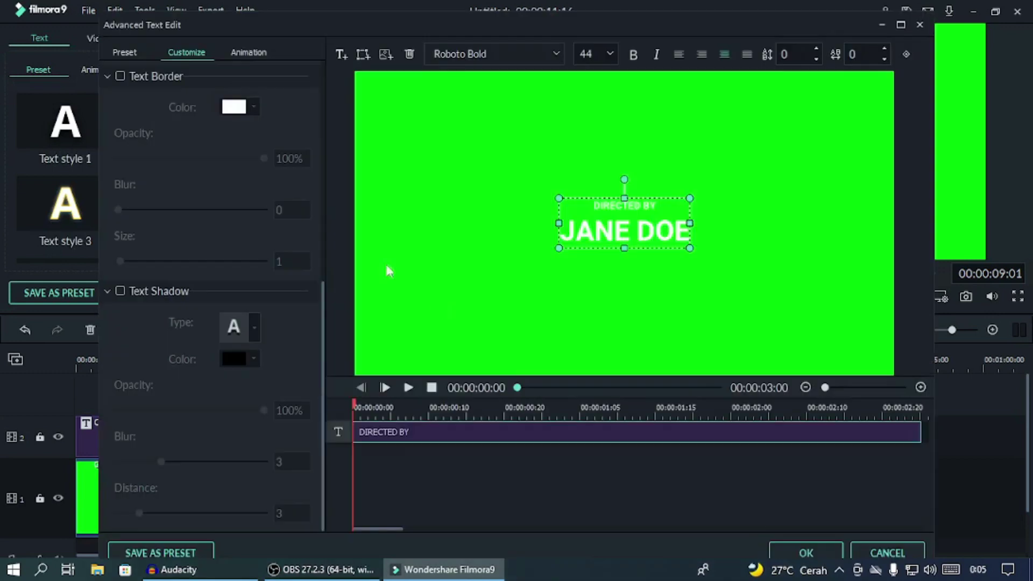
{"action": "left_click", "coordinate": [409, 55]}
{"action": "left_click", "coordinate": [362, 54]}
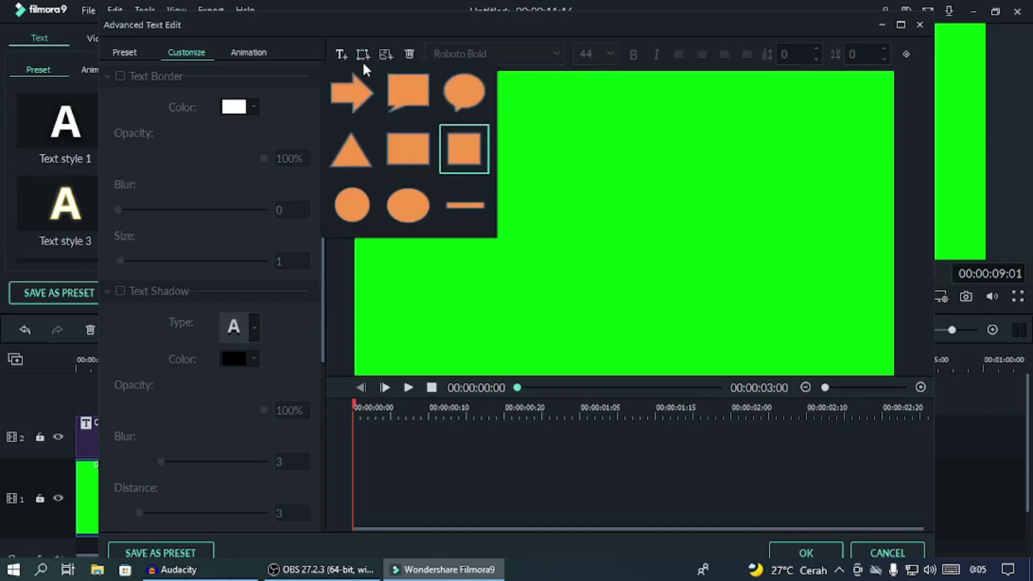
{"action": "left_click", "coordinate": [354, 97]}
{"action": "left_click_drag", "start_coordinate": [685, 222], "coordinate": [748, 223]}
{"action": "left_click_drag", "start_coordinate": [563, 222], "coordinate": [520, 223]}
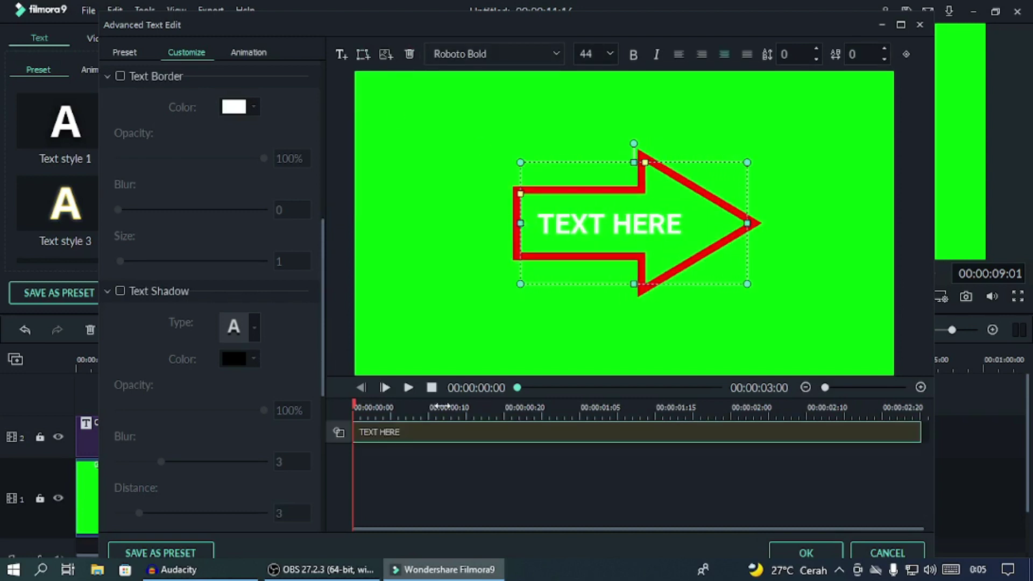
Step: Turn off the arrow's text fill, reduce its height, move it towards the middle of the frame and apply the edit
{"action": "scroll", "coordinate": [214, 203], "scroll_direction": "up", "scroll_amount": 5}
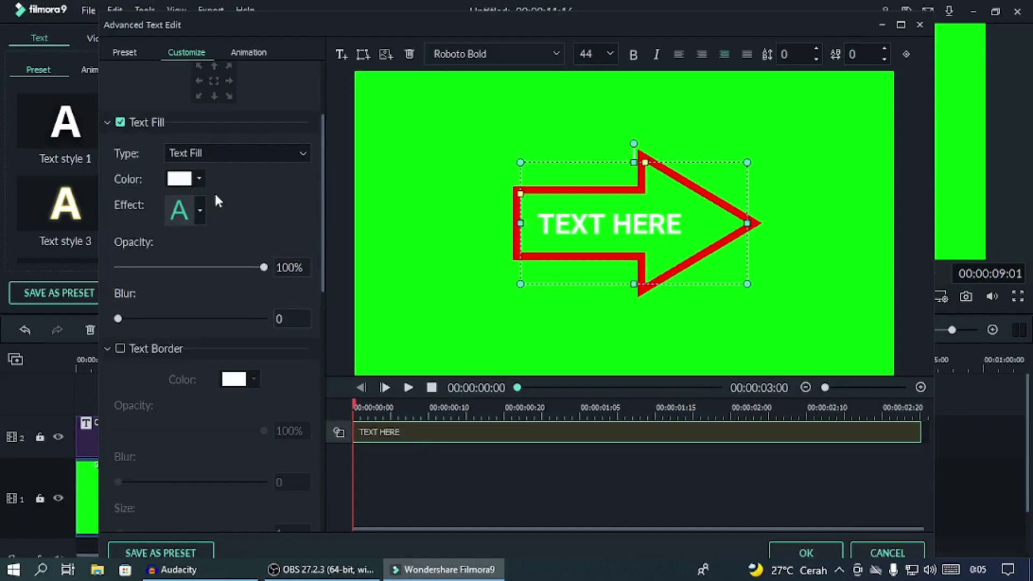
{"action": "left_click", "coordinate": [120, 122]}
{"action": "left_click_drag", "start_coordinate": [633, 162], "coordinate": [633, 213]}
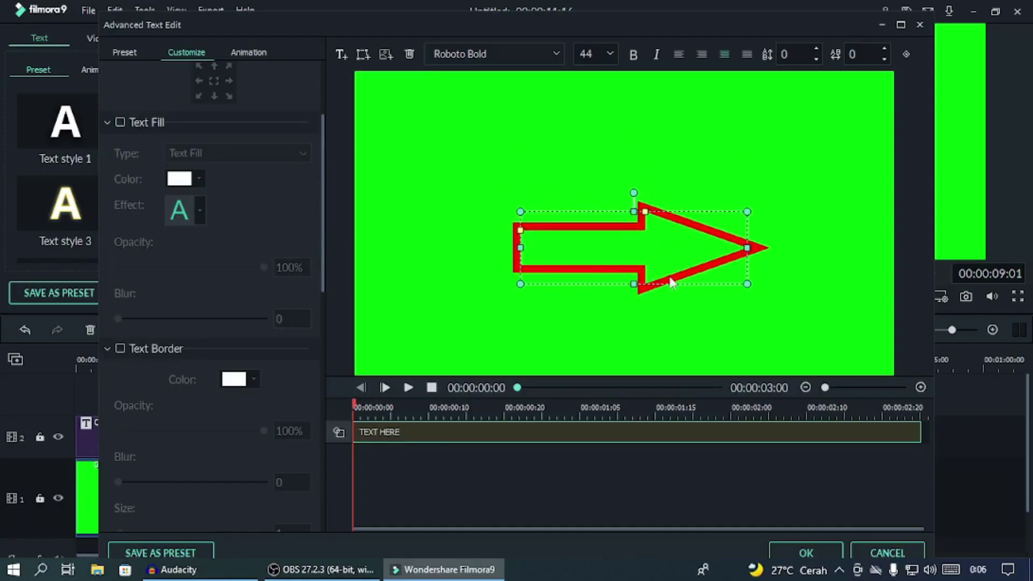
{"action": "left_click_drag", "start_coordinate": [686, 254], "coordinate": [676, 241]}
{"action": "left_click", "coordinate": [819, 558]}
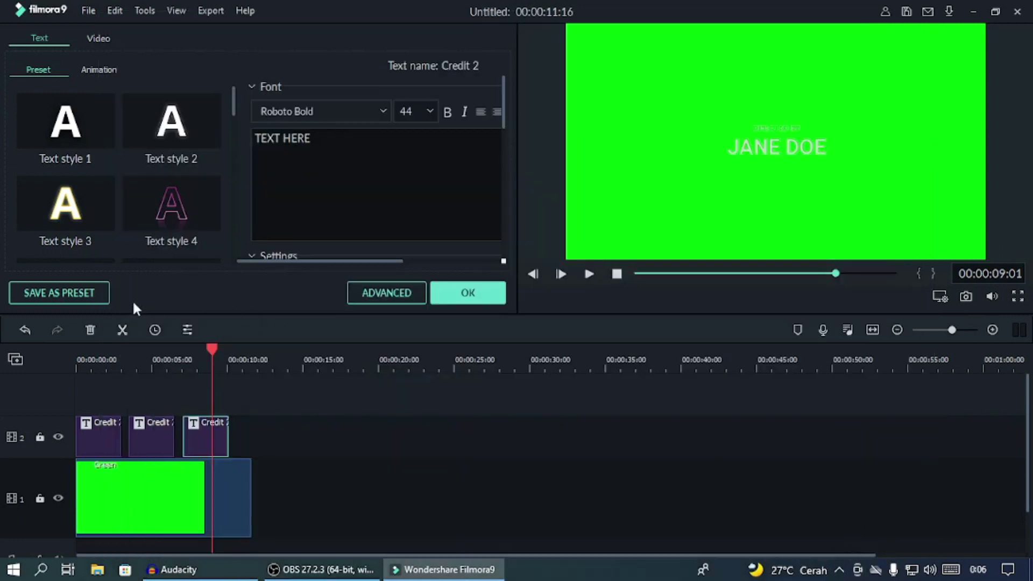
Step: Save the arrow title as a custom preset named Panah and finish editing the title
{"action": "left_click", "coordinate": [63, 285]}
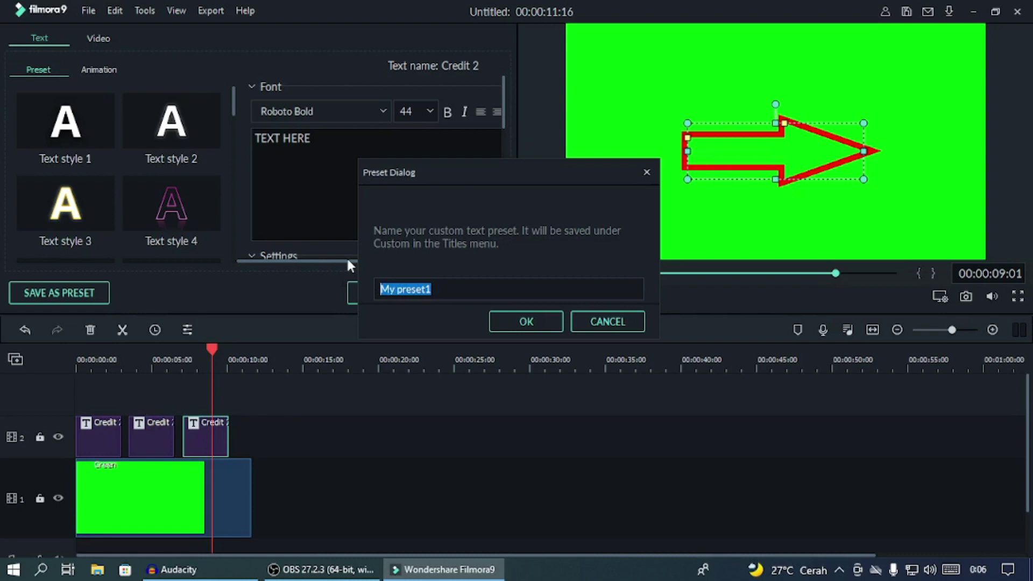
{"action": "type", "text": "Panah"}
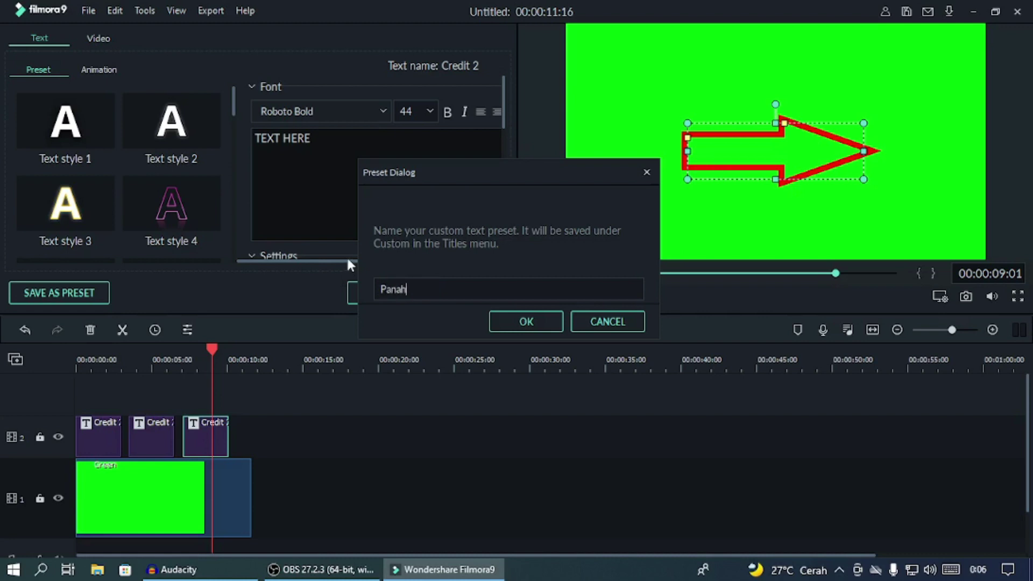
{"action": "left_click", "coordinate": [527, 321]}
{"action": "left_click", "coordinate": [476, 286]}
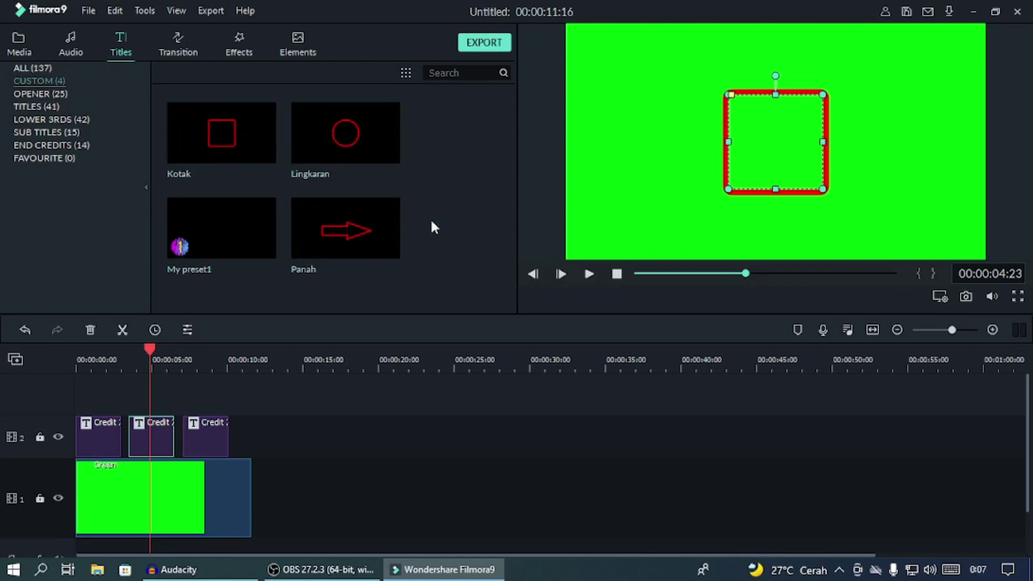
Step: Check the actions available for the Kotak preset and preview the circle title at 00:00:01:18
{"action": "right_click", "coordinate": [253, 136]}
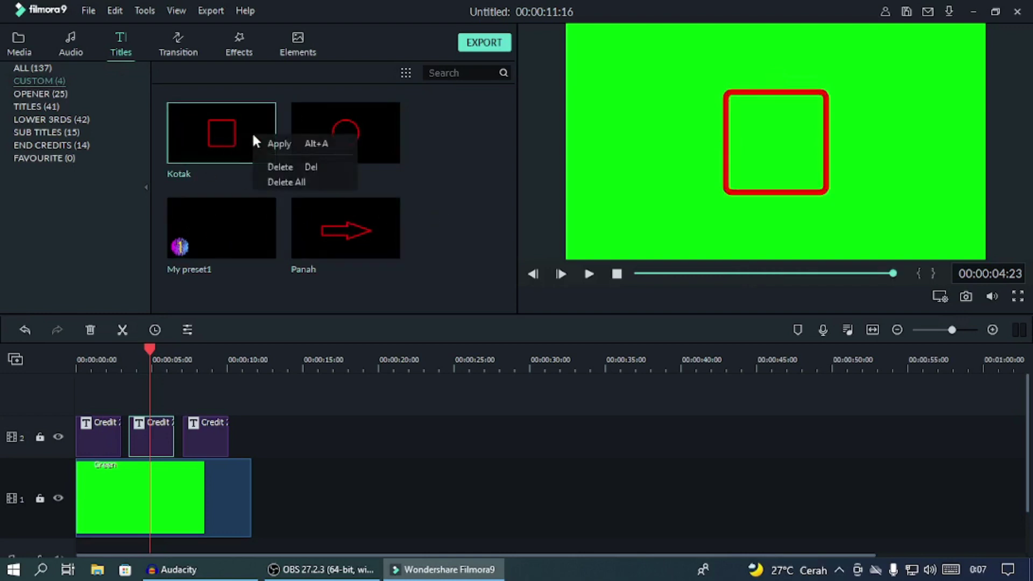
{"action": "left_click", "coordinate": [413, 140]}
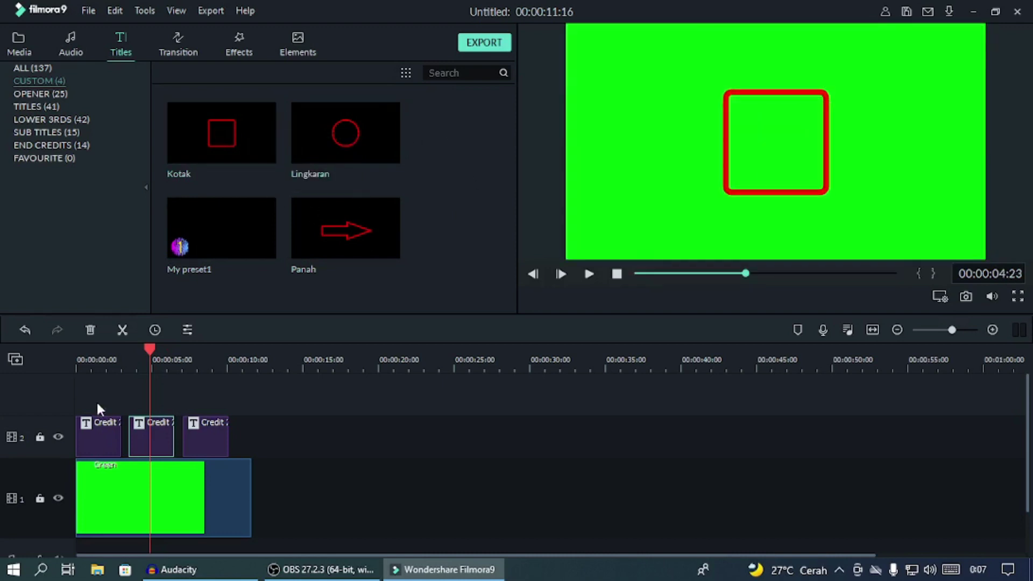
{"action": "left_click", "coordinate": [101, 356]}
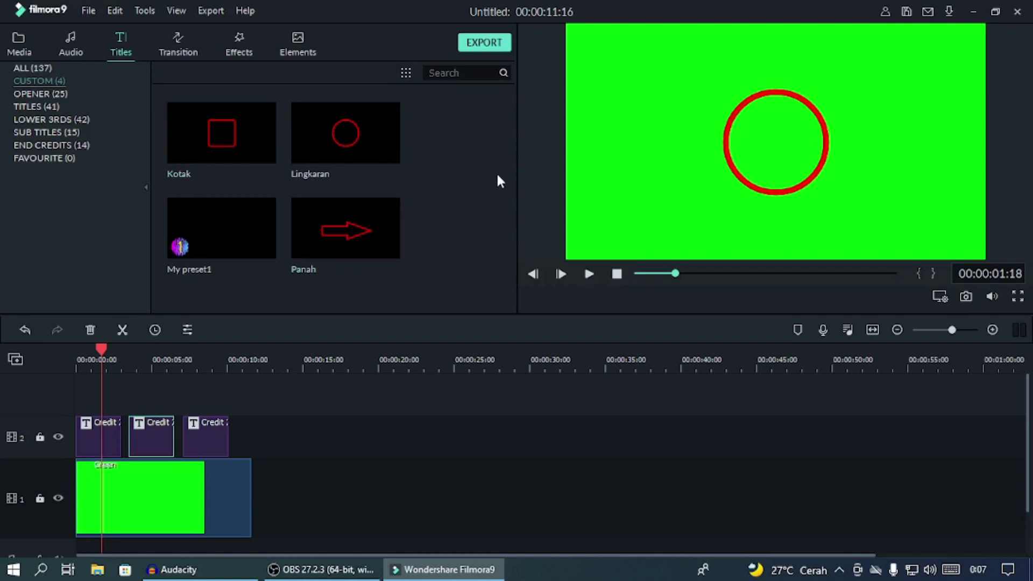
Step: Close Filmora9 and answer its closing prompt to return to the desktop
{"action": "key", "text": "alt+F4"}
{"action": "left_click", "coordinate": [598, 290]}
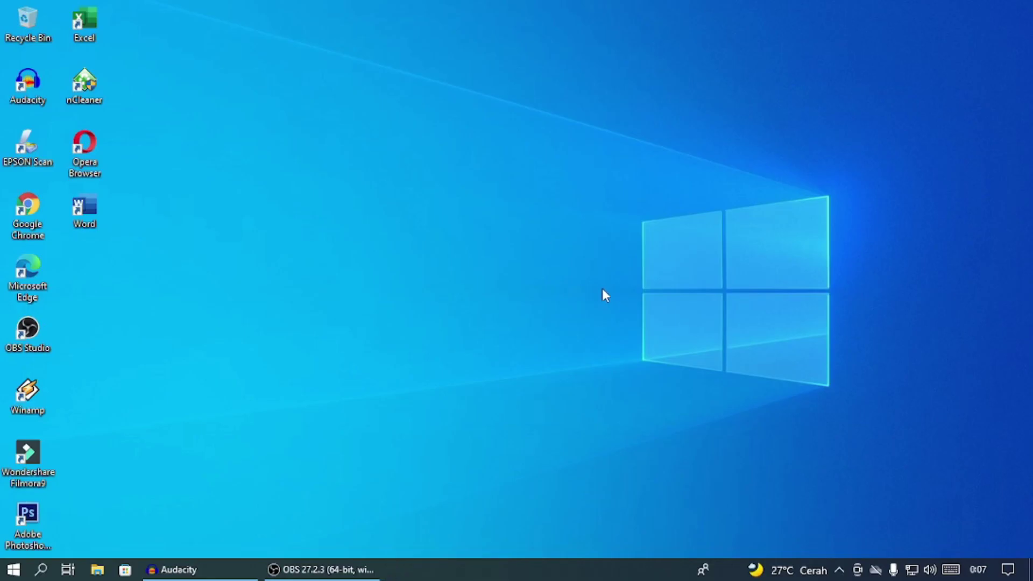